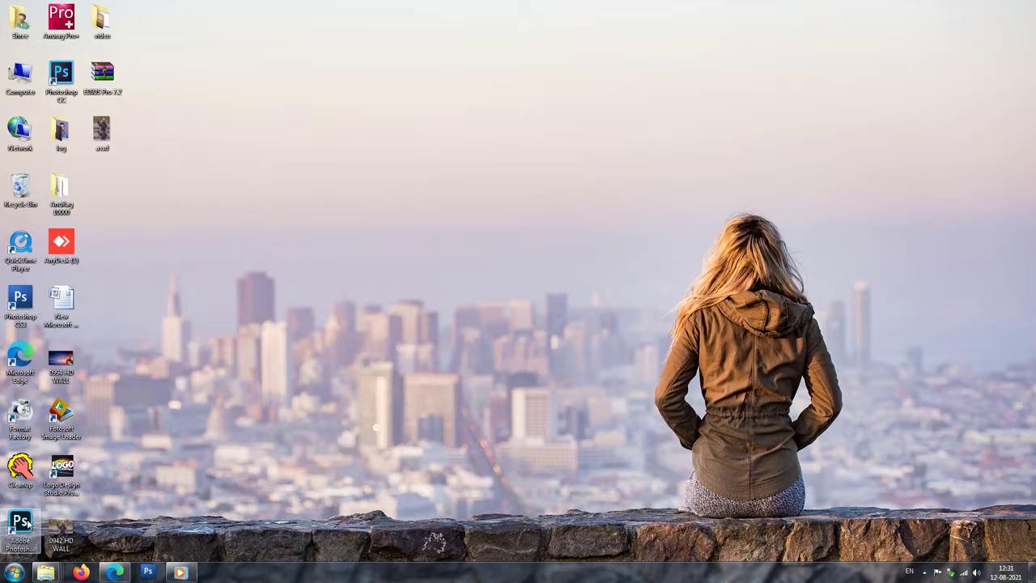
Launch Adobe Photoshop from its desktop icon.
{"action": "double_click", "coordinate": [21, 526]}
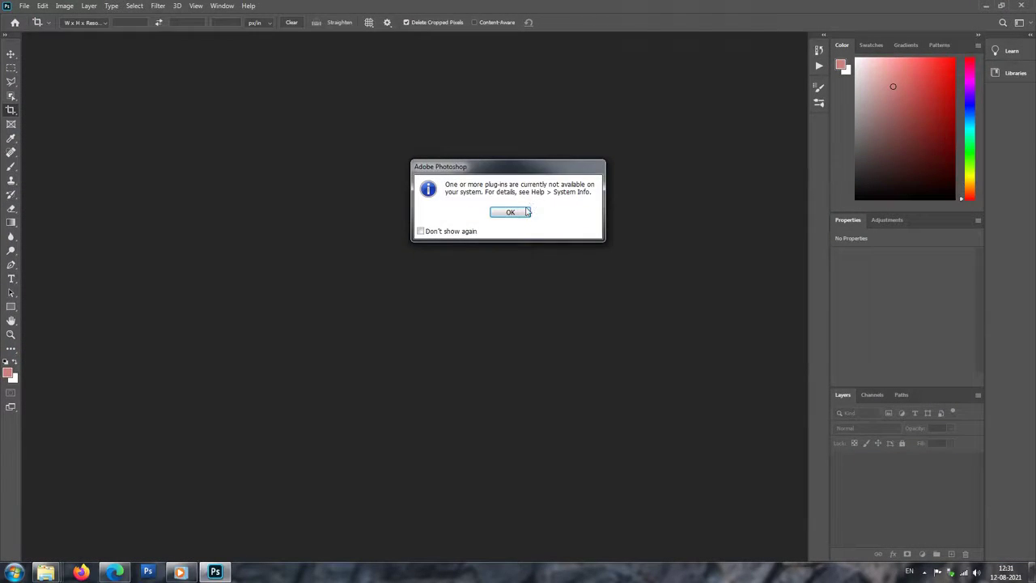
Dismiss the plug-ins warning and open the bear photo 0942 HD WALL.jpg.
{"action": "left_click", "coordinate": [527, 212]}
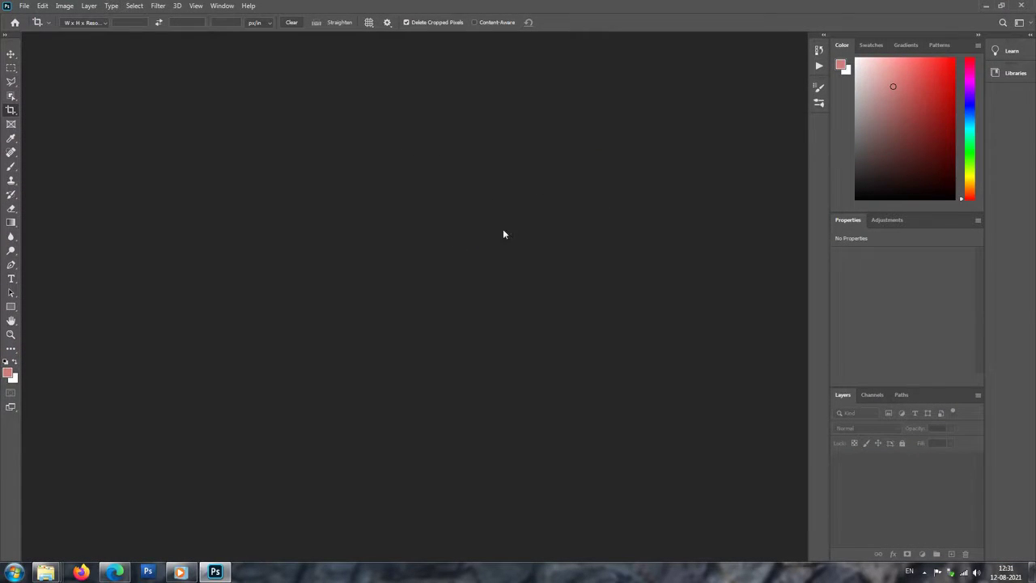
{"action": "key", "text": "ctrl+o"}
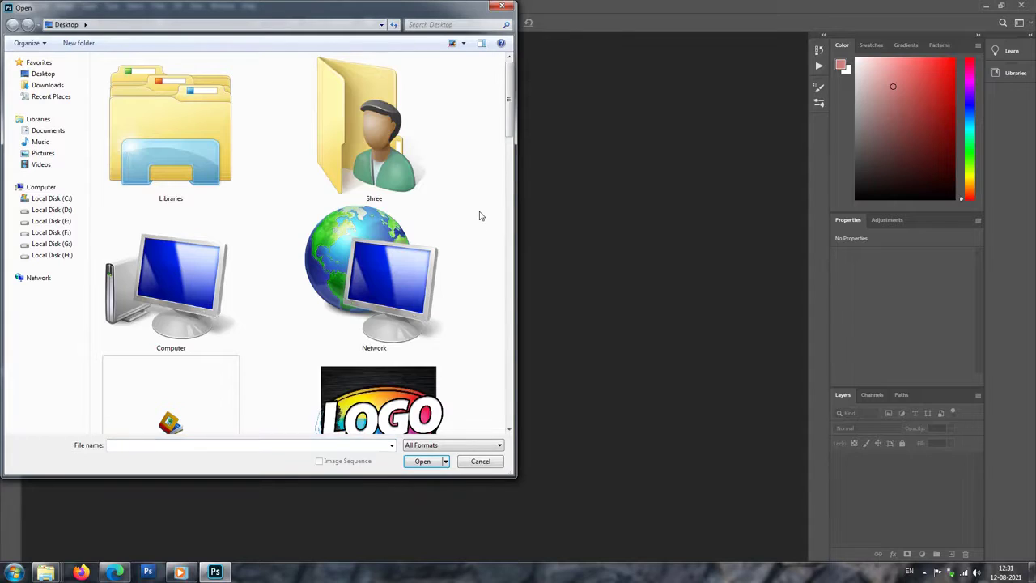
{"action": "scroll", "coordinate": [480, 216], "scroll_direction": "down", "scroll_amount": 2, "text": "ctrl"}
{"action": "scroll", "coordinate": [479, 215], "scroll_direction": "down", "scroll_amount": 2, "text": "ctrl"}
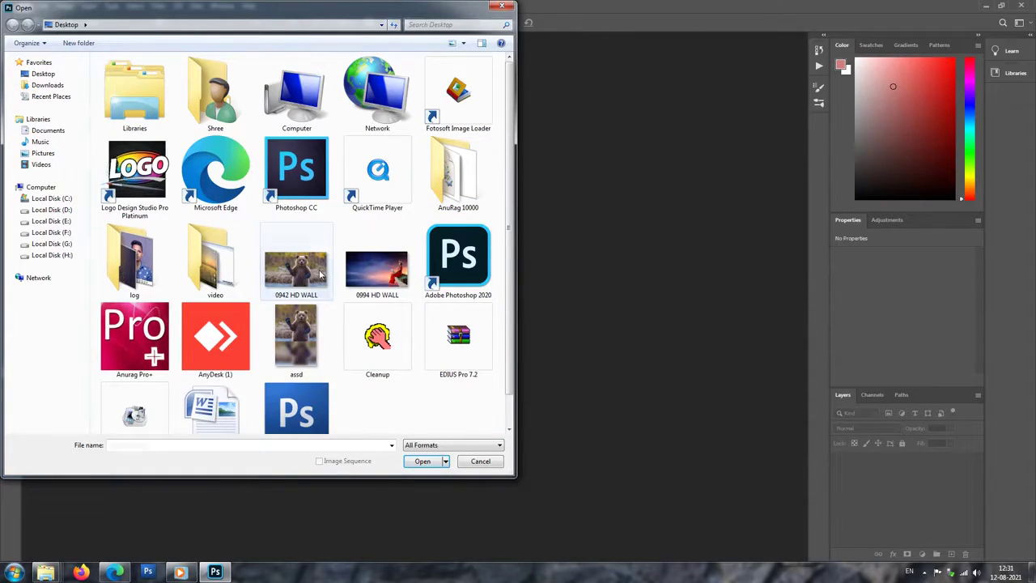
{"action": "left_click", "coordinate": [321, 276]}
{"action": "left_click", "coordinate": [414, 464]}
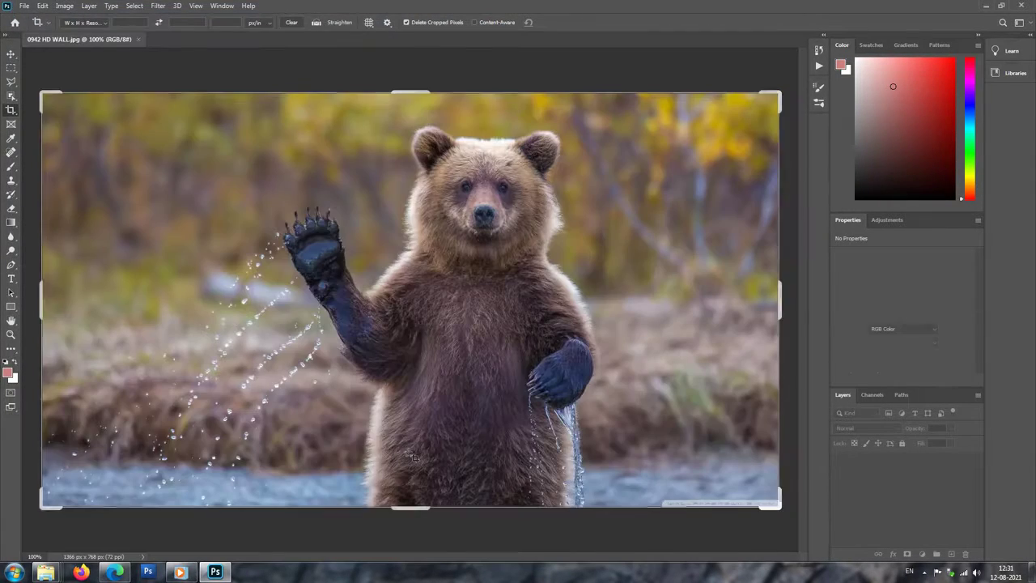
Cancel the pending crop and zoom out to see the whole bear photo.
{"action": "key", "text": "Escape"}
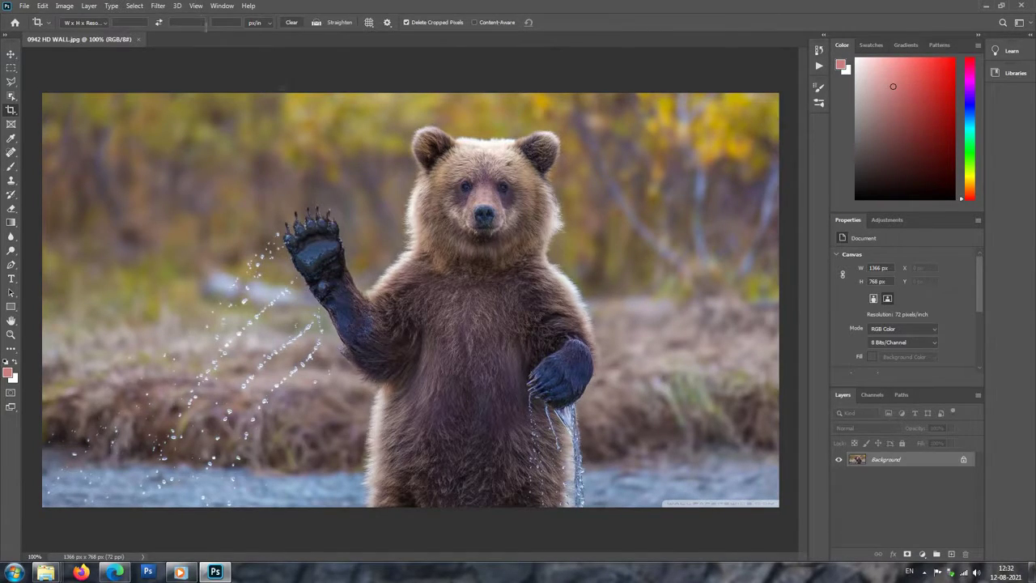
{"action": "key", "text": "ctrl+minus"}
{"action": "key", "text": "ctrl+minus"}
{"action": "left_click", "coordinate": [158, 6]}
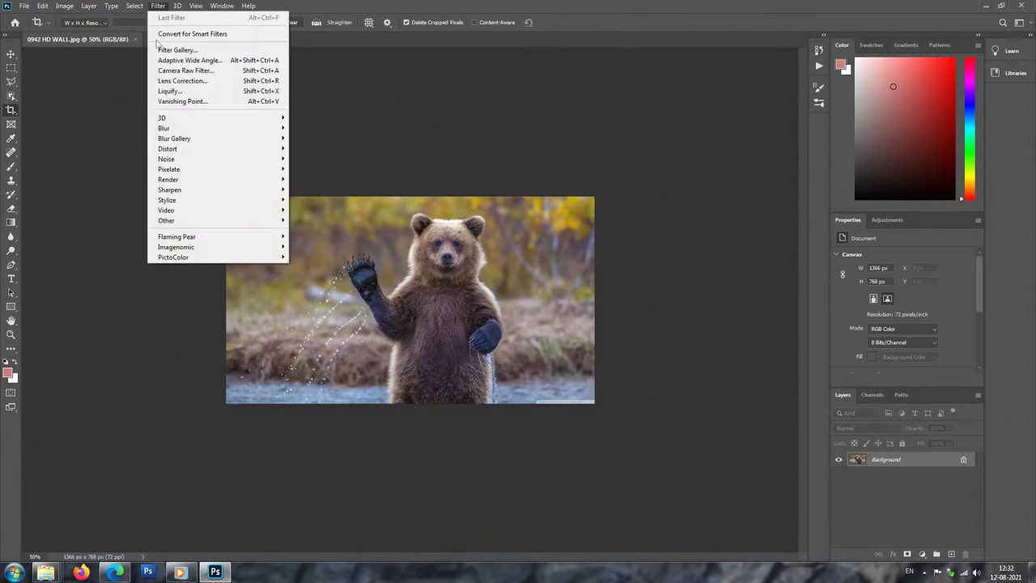
{"action": "mouse_move", "coordinate": [177, 237]}
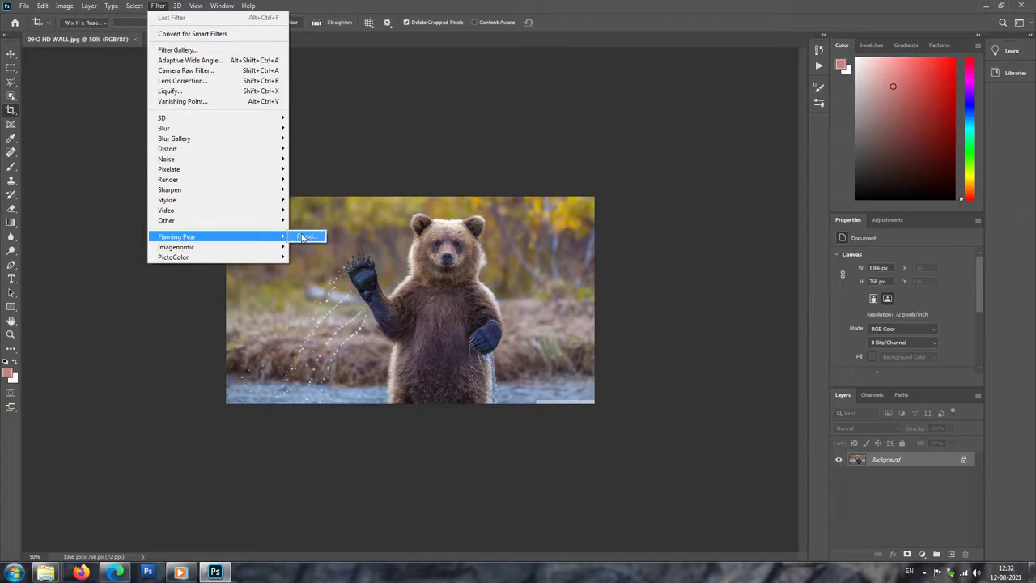
Apply Flaming Pear Flood with horizon 70 and offset 0, regenerating the waves.
{"action": "left_click", "coordinate": [304, 236]}
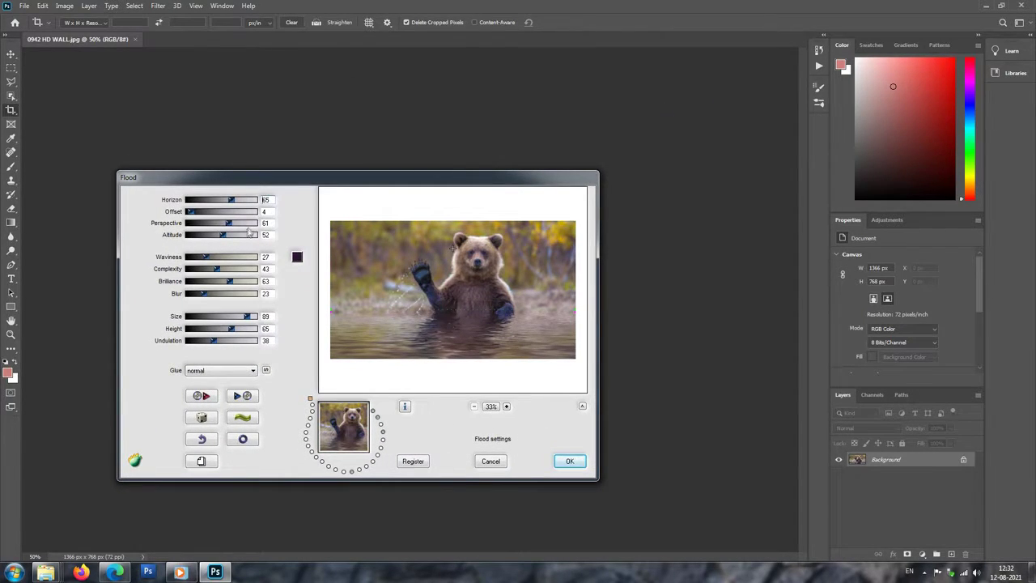
{"action": "left_click", "coordinate": [251, 418]}
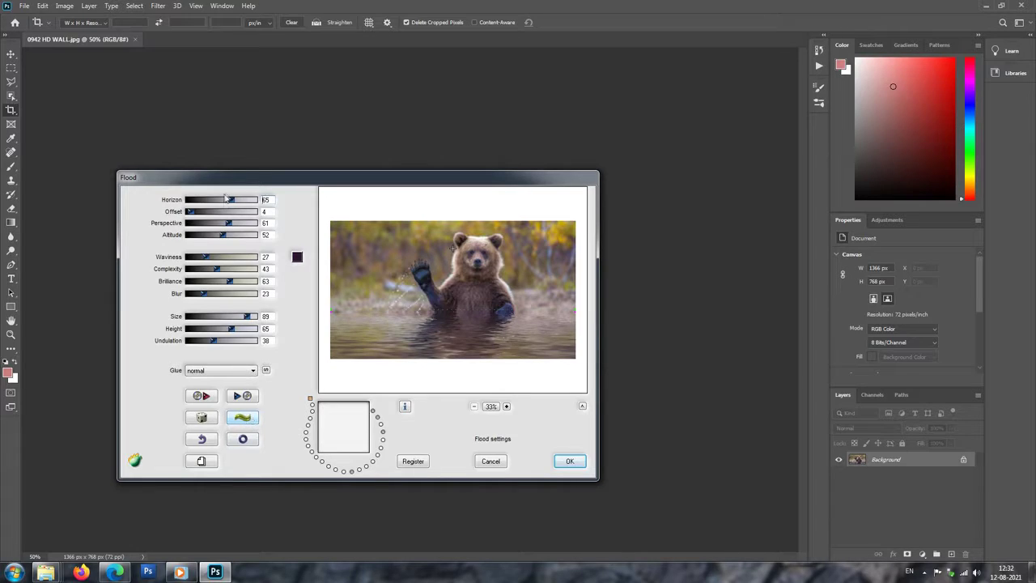
{"action": "mouse_move", "coordinate": [230, 201]}
{"action": "left_mouse_down"}
{"action": "mouse_move", "coordinate": [243, 201]}
{"action": "mouse_move", "coordinate": [220, 202]}
{"action": "mouse_move", "coordinate": [234, 204]}
{"action": "left_mouse_up"}
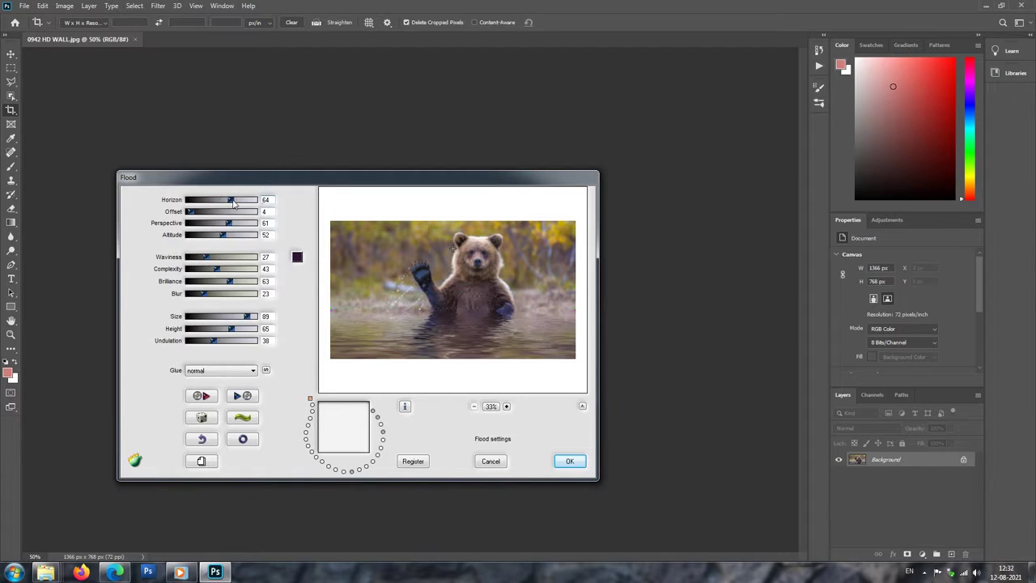
{"action": "left_click_drag", "start_coordinate": [233, 204], "coordinate": [235, 204]}
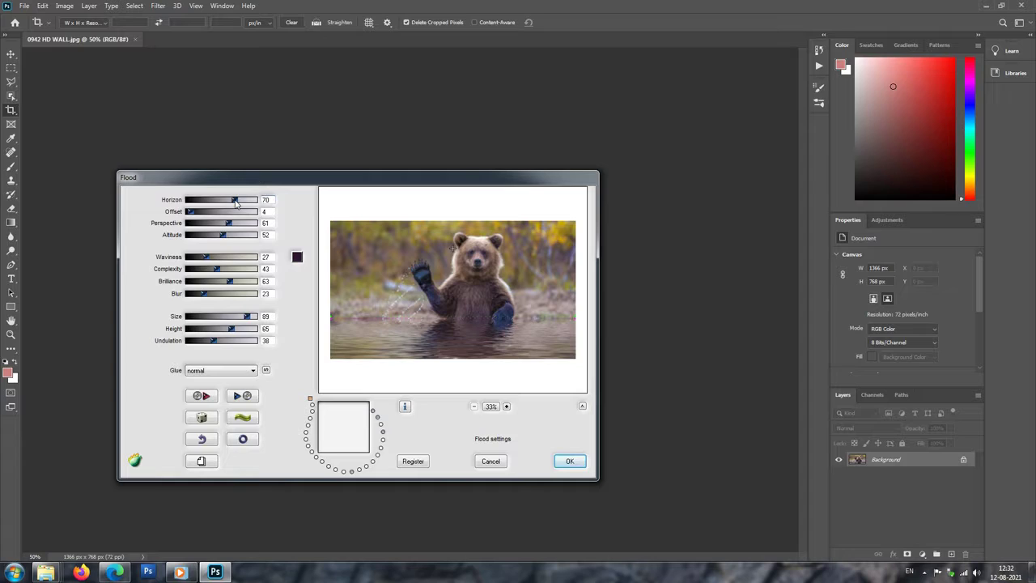
{"action": "mouse_move", "coordinate": [191, 211]}
{"action": "left_mouse_down"}
{"action": "mouse_move", "coordinate": [281, 239]}
{"action": "mouse_move", "coordinate": [171, 208]}
{"action": "left_mouse_up"}
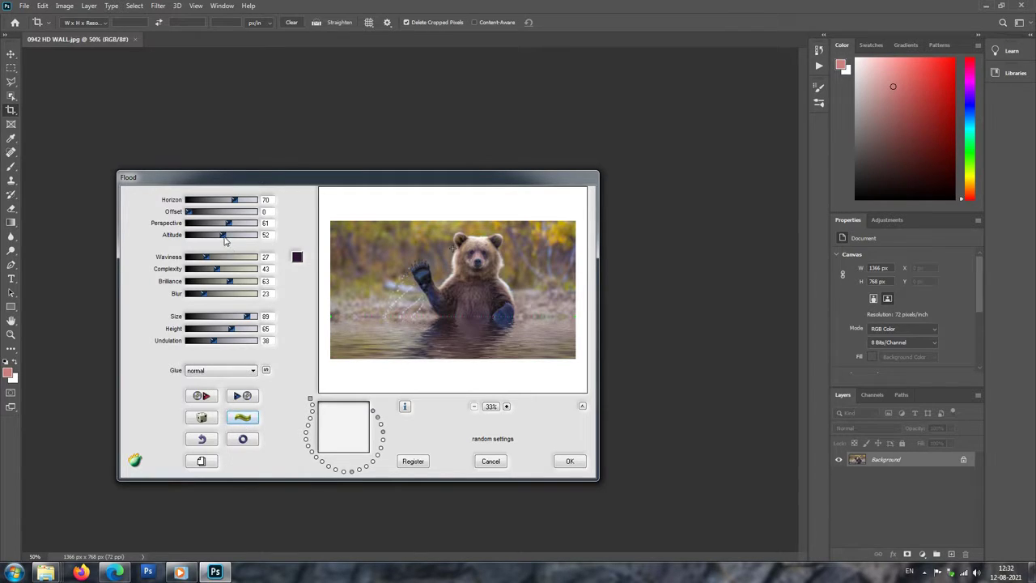
Set Flood altitude to 41 and waviness to 47, re-randomize ripples, and apply.
{"action": "left_click_drag", "start_coordinate": [223, 236], "coordinate": [251, 248]}
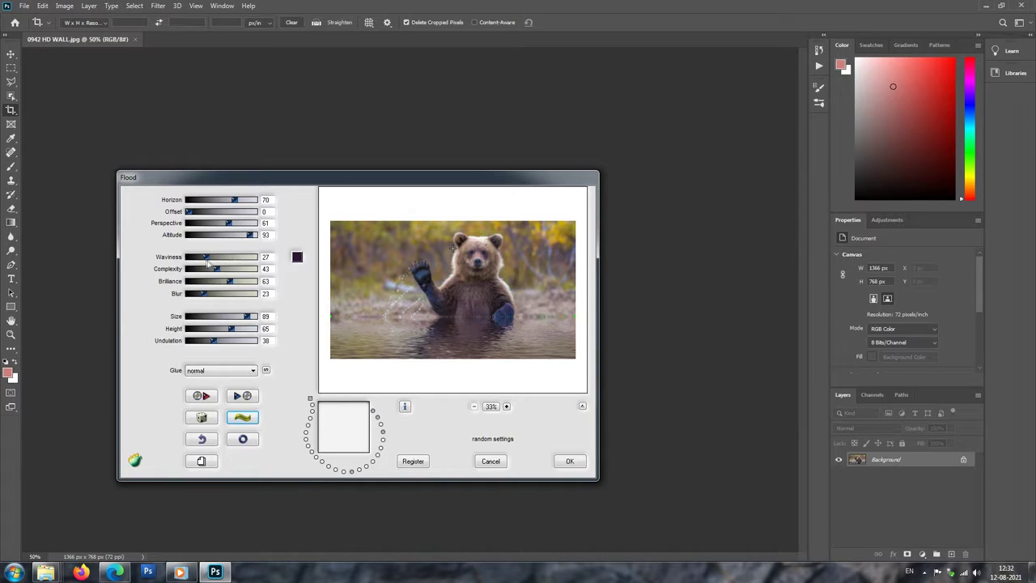
{"action": "left_click_drag", "start_coordinate": [250, 235], "coordinate": [206, 235]}
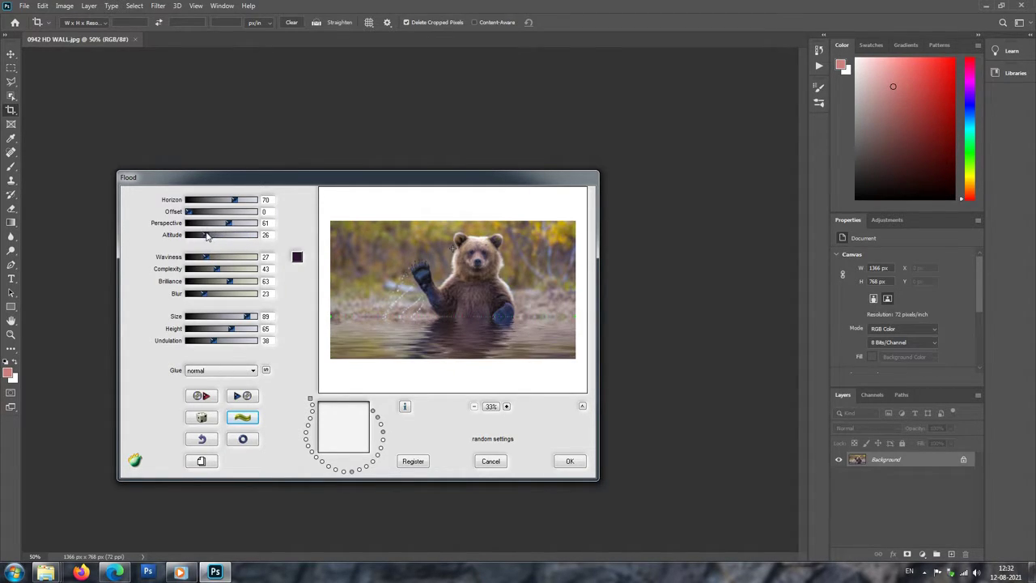
{"action": "left_click", "coordinate": [217, 235]}
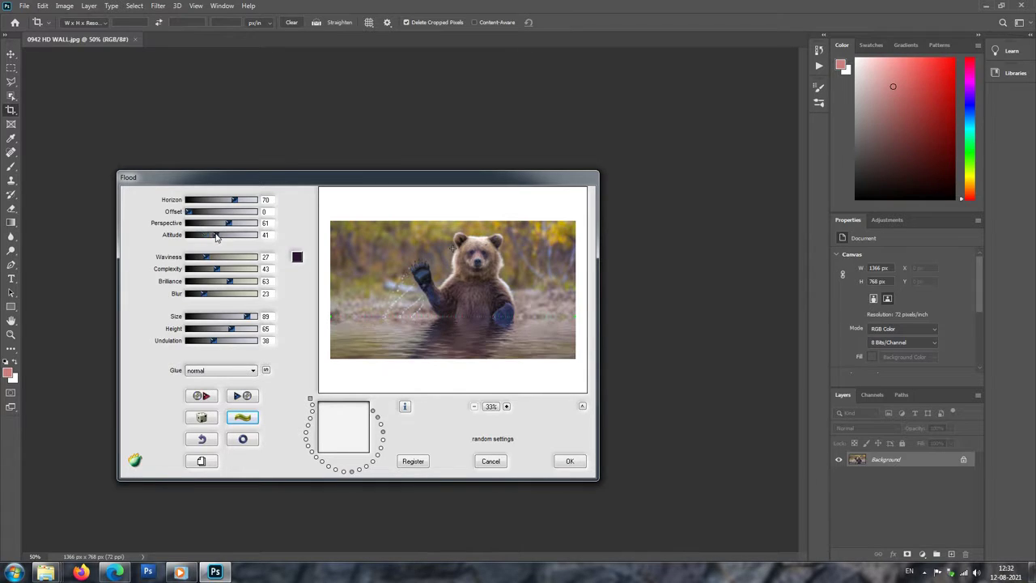
{"action": "mouse_move", "coordinate": [209, 258]}
{"action": "left_mouse_down"}
{"action": "mouse_move", "coordinate": [236, 263]}
{"action": "mouse_move", "coordinate": [203, 259]}
{"action": "left_mouse_up"}
{"action": "left_click_drag", "start_coordinate": [204, 260], "coordinate": [218, 263]}
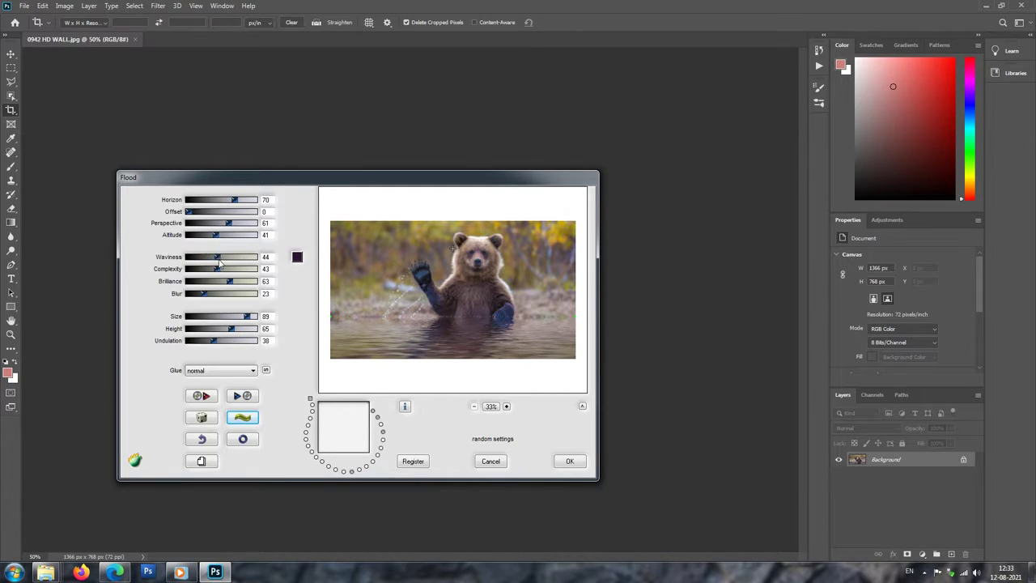
{"action": "left_click", "coordinate": [242, 419]}
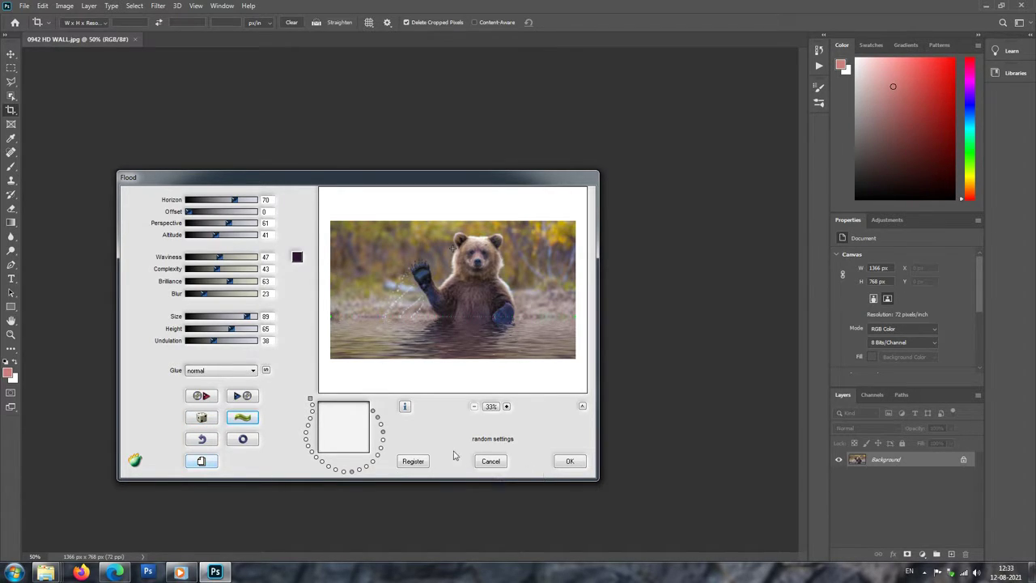
{"action": "left_click", "coordinate": [570, 461]}
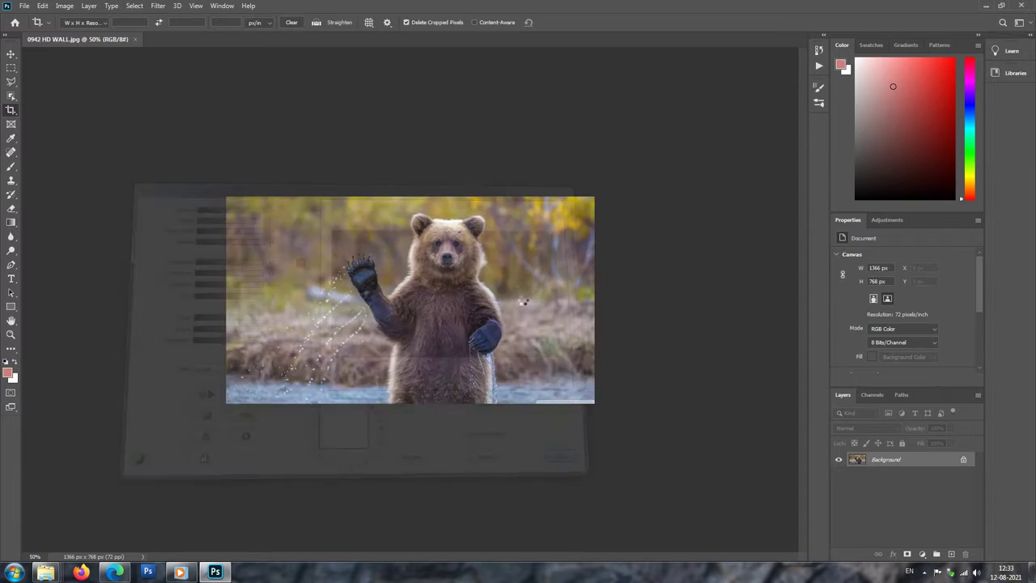
Open sunset-in-savannah-4.jpg from the Desktop and zoom out to see it whole.
{"action": "key", "text": "ctrl+1"}
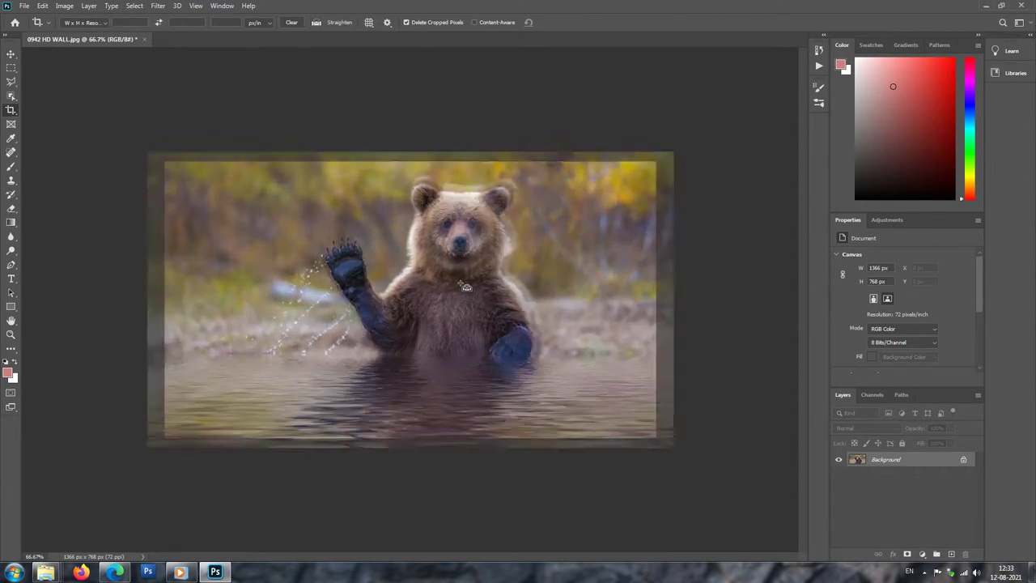
{"action": "key", "text": "ctrl+o"}
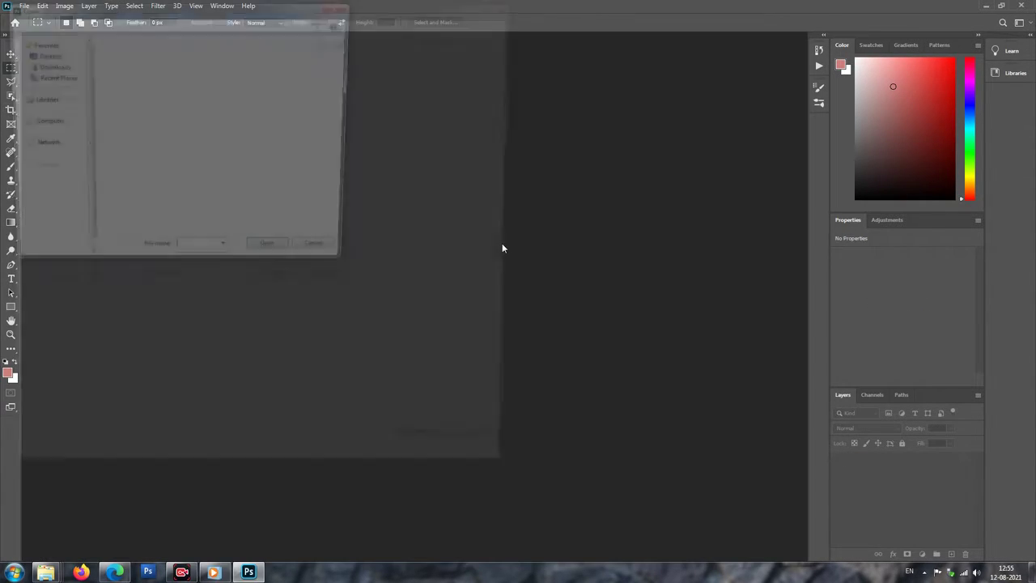
{"action": "left_click", "coordinate": [484, 282]}
{"action": "scroll", "coordinate": [484, 282], "scroll_direction": "down", "scroll_amount": 1}
{"action": "left_click", "coordinate": [458, 393]}
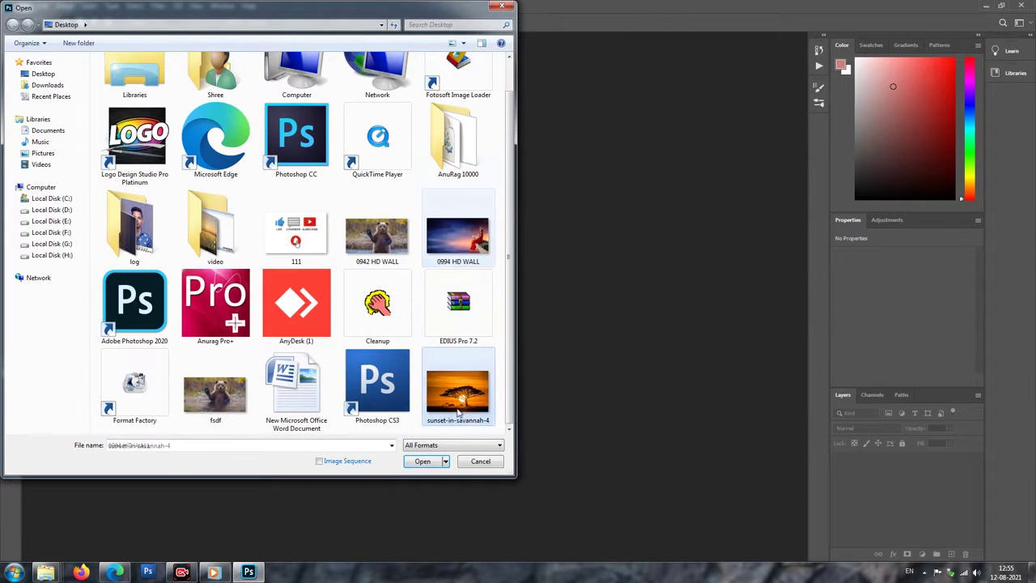
{"action": "left_click", "coordinate": [423, 460]}
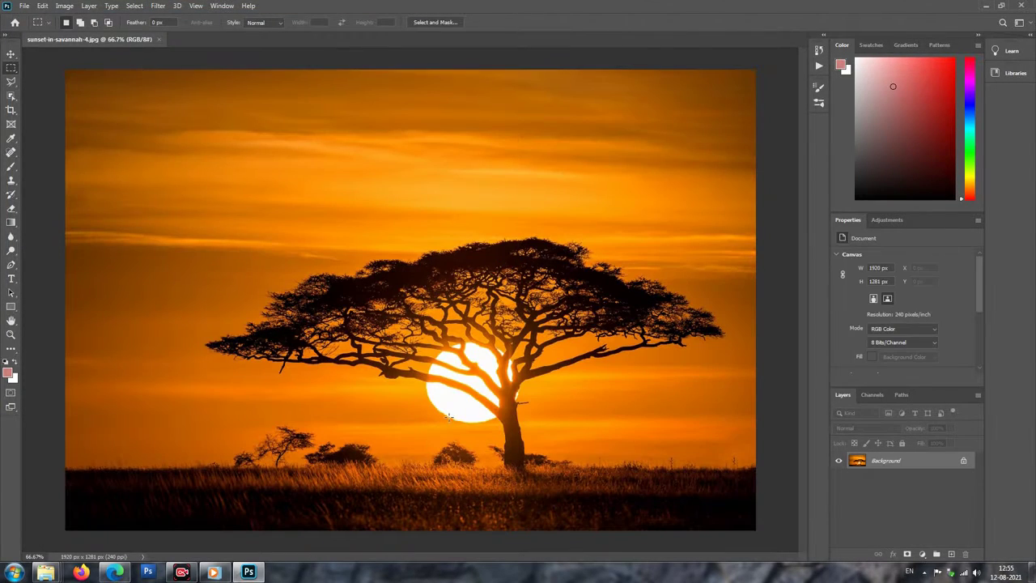
{"action": "key", "text": "ctrl+minus"}
{"action": "key", "text": "ctrl+minus"}
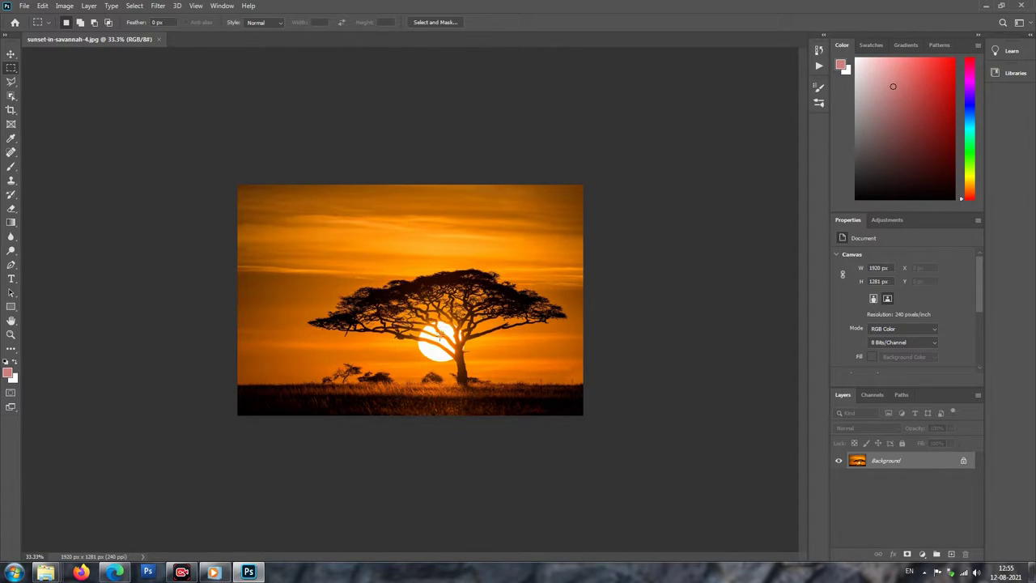
{"action": "key", "text": "ctrl+n"}
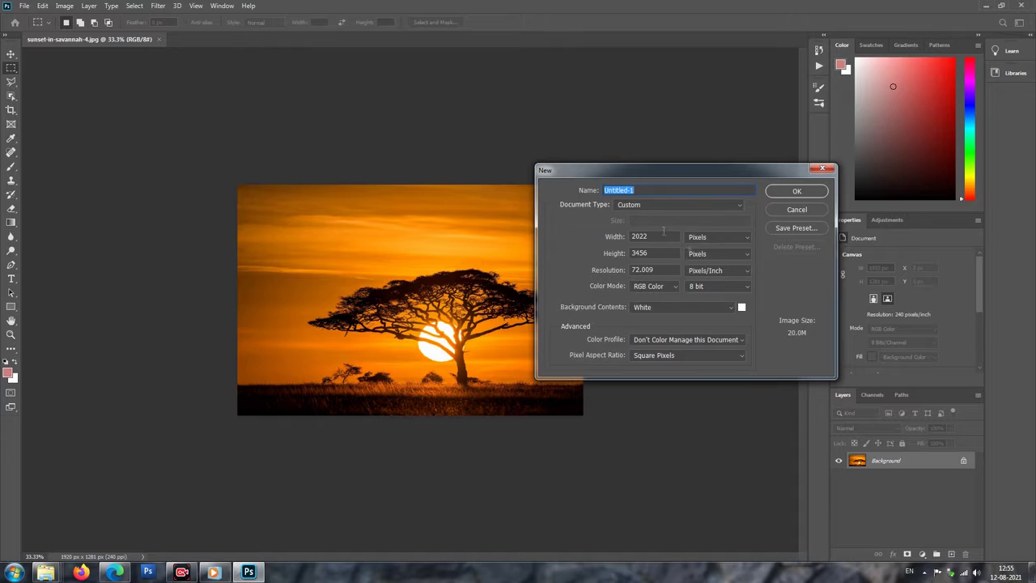
Create an 8 × 12 inch, 300 ppi portrait document (2400 × 3600 px).
{"action": "left_click", "coordinate": [639, 205]}
{"action": "left_click", "coordinate": [717, 236]}
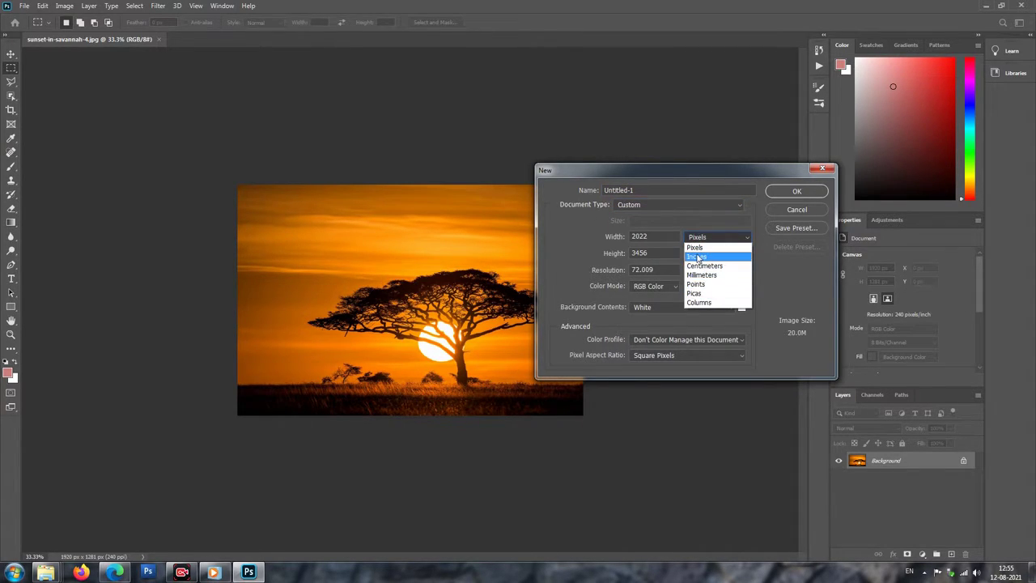
{"action": "left_click", "coordinate": [698, 257]}
{"action": "left_click_drag", "start_coordinate": [654, 236], "coordinate": [589, 250]}
{"action": "type", "text": "8"}
{"action": "key", "text": "Tab"}
{"action": "type", "text": "12"}
{"action": "key", "text": "Tab"}
{"action": "type", "text": "300"}
{"action": "left_click", "coordinate": [795, 191]}
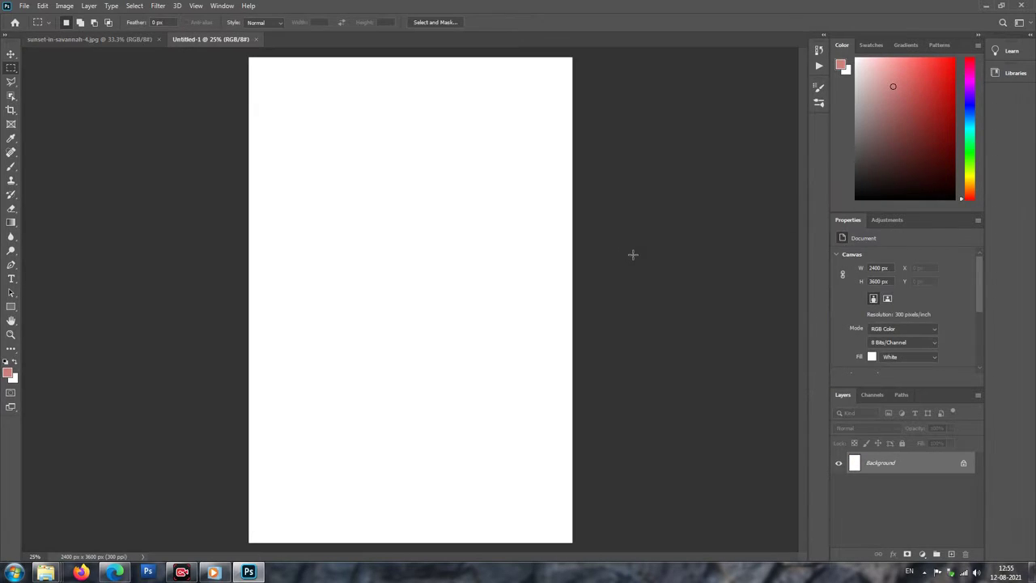
{"action": "left_click", "coordinate": [89, 39]}
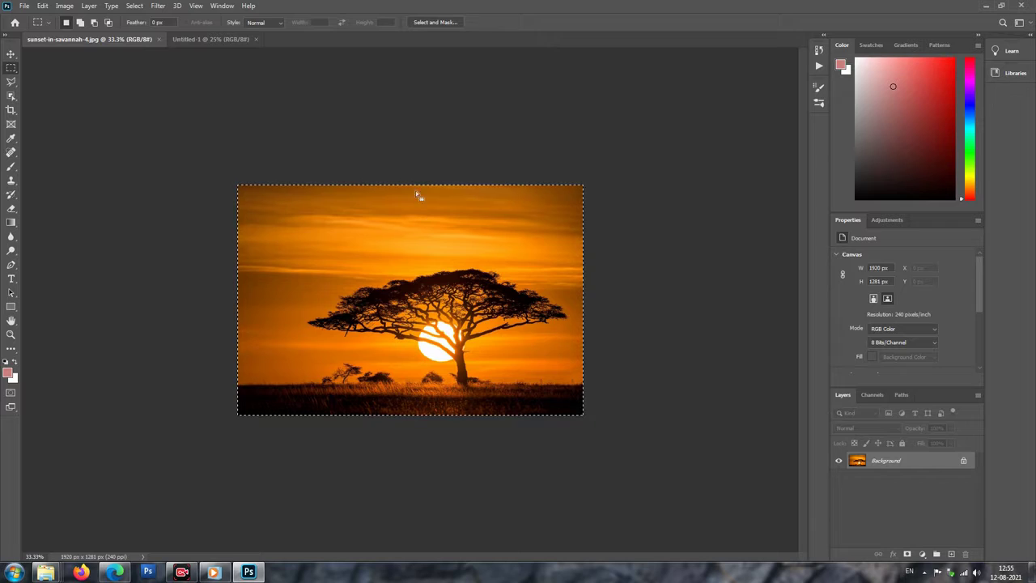
Paste the sunset photo into Untitled-1 and align it flush with the top-left corner.
{"action": "left_click", "coordinate": [230, 38]}
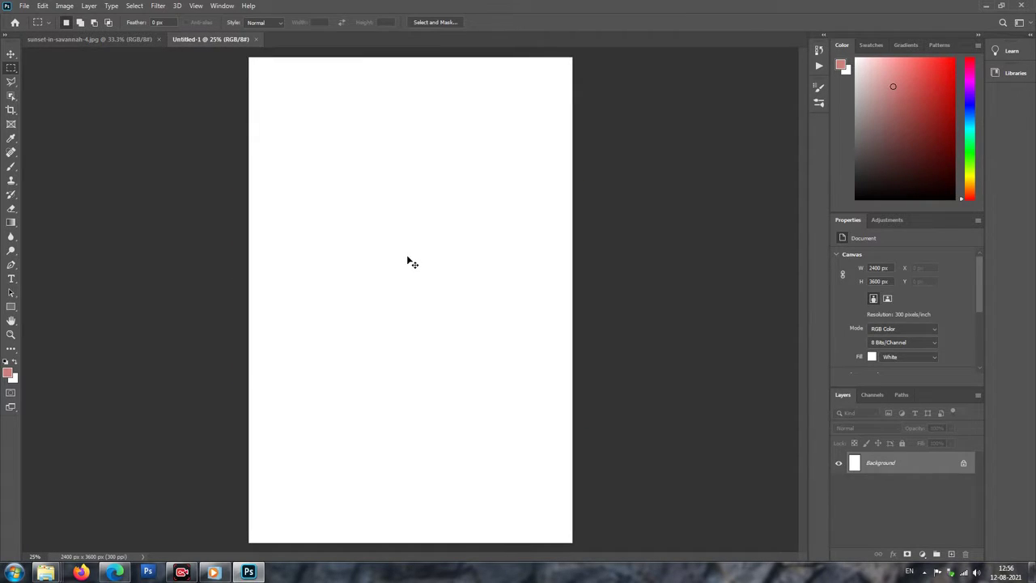
{"action": "key", "text": "ctrl+v"}
{"action": "left_click_drag", "start_coordinate": [468, 257], "coordinate": [433, 100]}
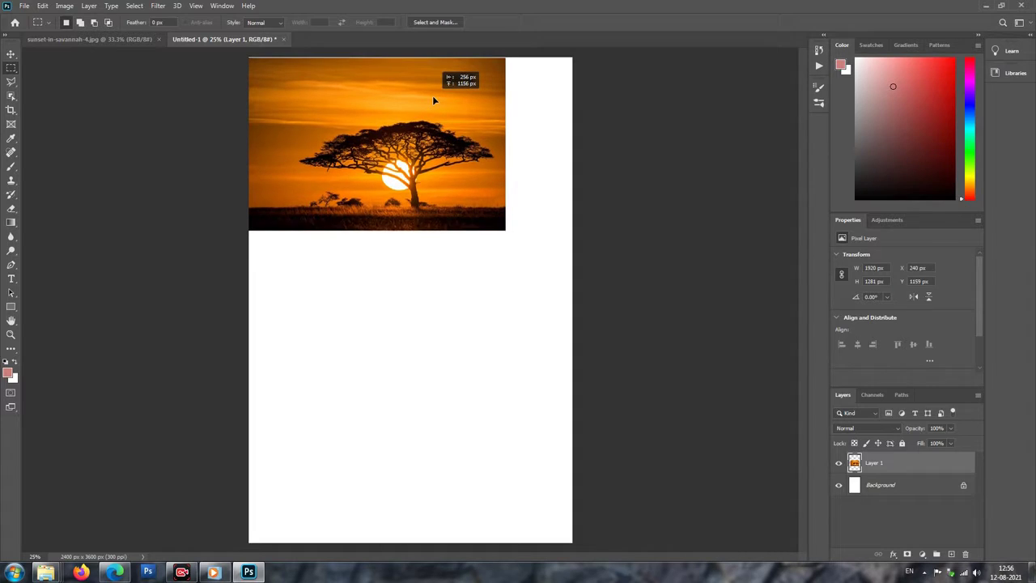
{"action": "left_click_drag", "start_coordinate": [433, 100], "coordinate": [437, 103]}
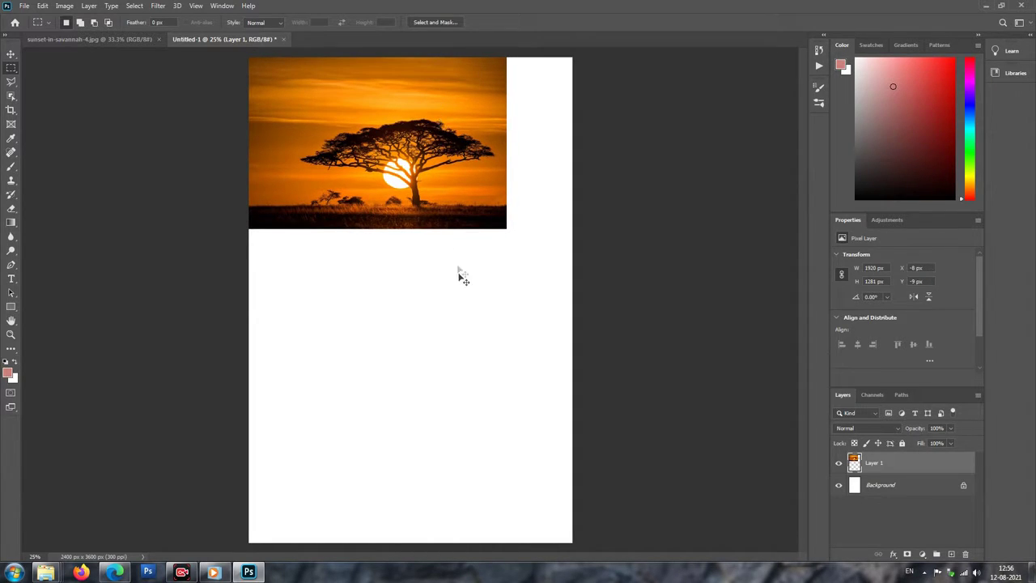
Scale the sunset proportionally to full canvas width, centre it, and flatten the image.
{"action": "key", "text": "ctrl+t"}
{"action": "left_click_drag", "start_coordinate": [377, 227], "coordinate": [418, 293]}
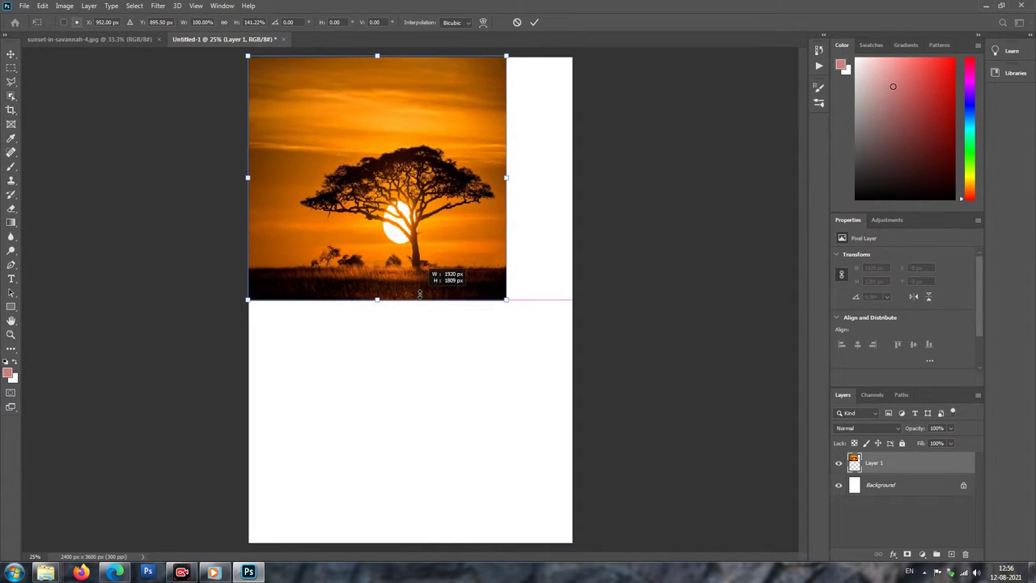
{"action": "key", "text": "Escape"}
{"action": "key", "text": "ctrl+t"}
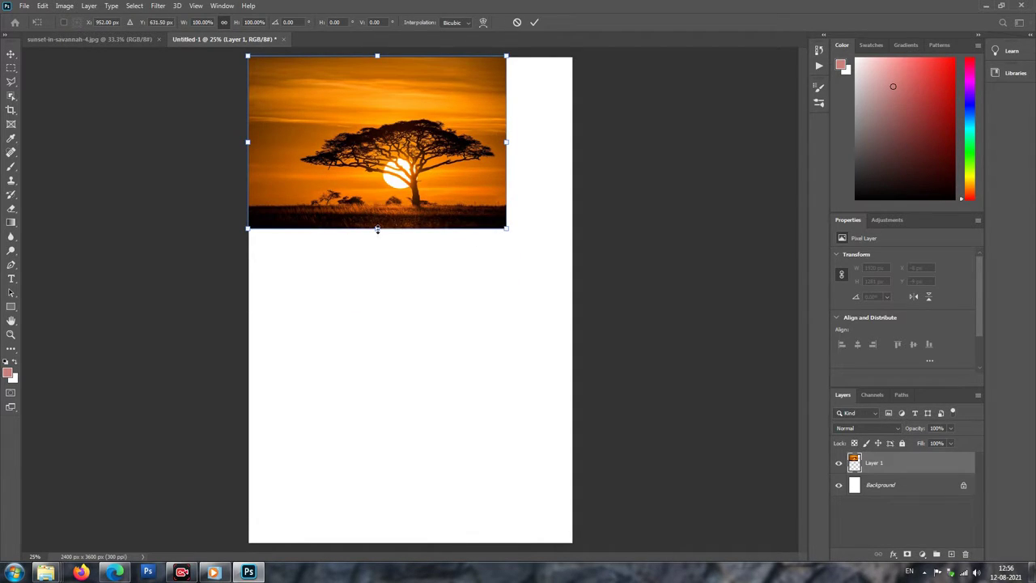
{"action": "left_click_drag", "start_coordinate": [378, 229], "coordinate": [394, 299]}
{"action": "left_click_drag", "start_coordinate": [473, 238], "coordinate": [462, 239]}
{"action": "key", "text": "Return"}
{"action": "key", "text": "ctrl+e"}
{"action": "left_click", "coordinate": [158, 5]}
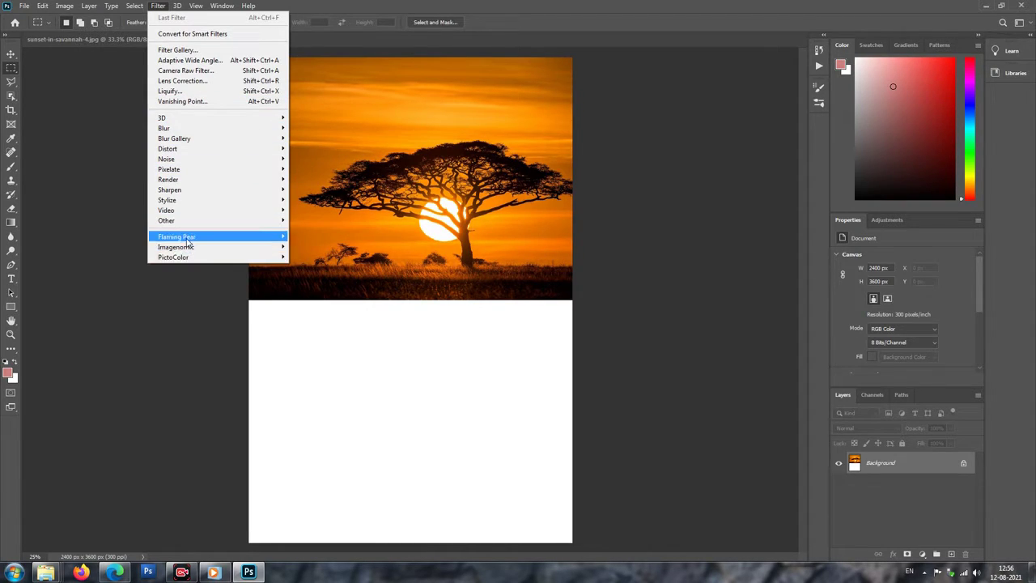
Open the Flood filter on the portrait and set its Horizon to 47.
{"action": "mouse_move", "coordinate": [176, 237]}
{"action": "left_click", "coordinate": [306, 235]}
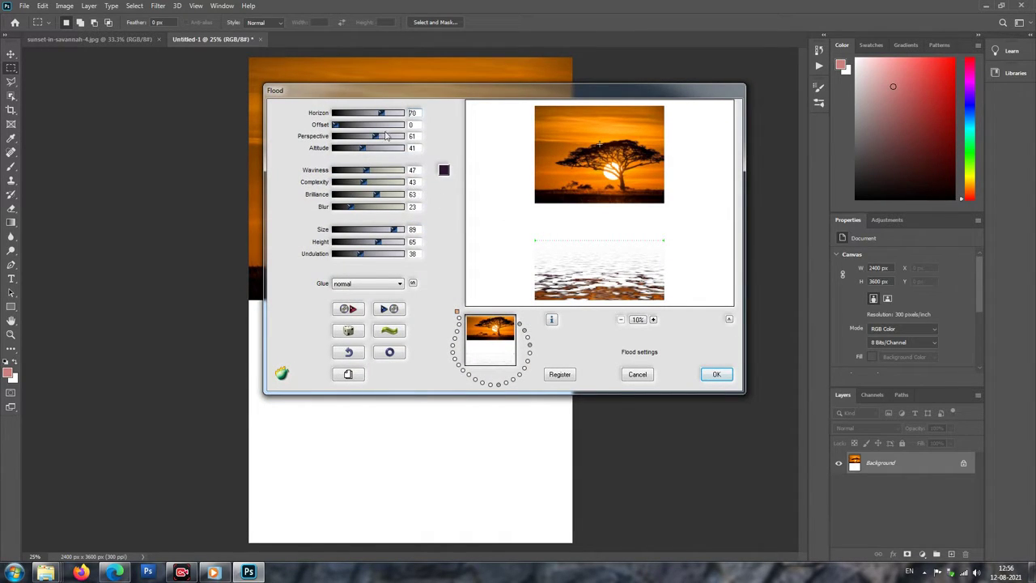
{"action": "mouse_move", "coordinate": [384, 114]}
{"action": "left_mouse_down"}
{"action": "mouse_move", "coordinate": [395, 115]}
{"action": "mouse_move", "coordinate": [365, 116]}
{"action": "left_mouse_up"}
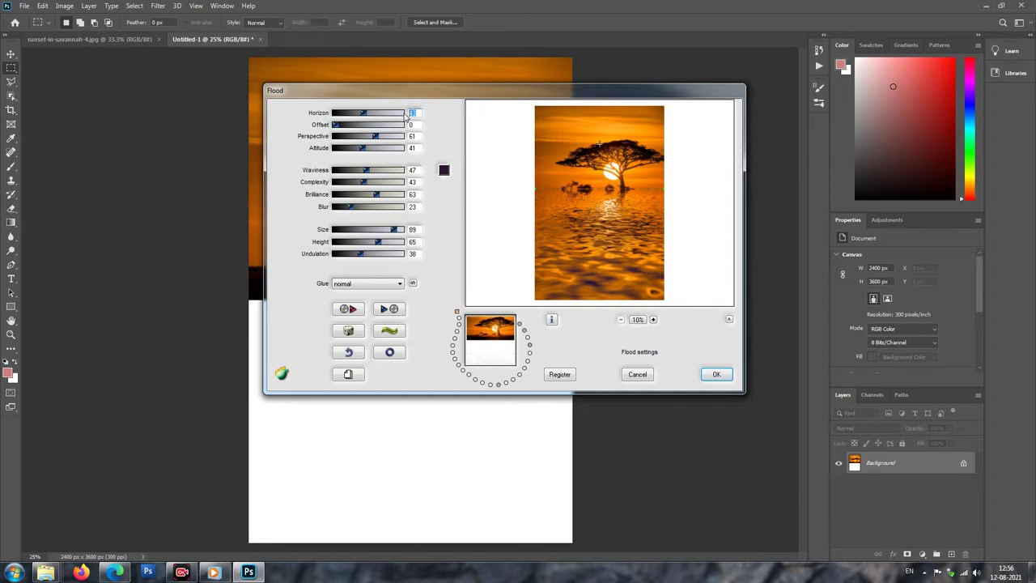
{"action": "type", "text": "45"}
{"action": "left_click_drag", "start_coordinate": [365, 114], "coordinate": [371, 115]}
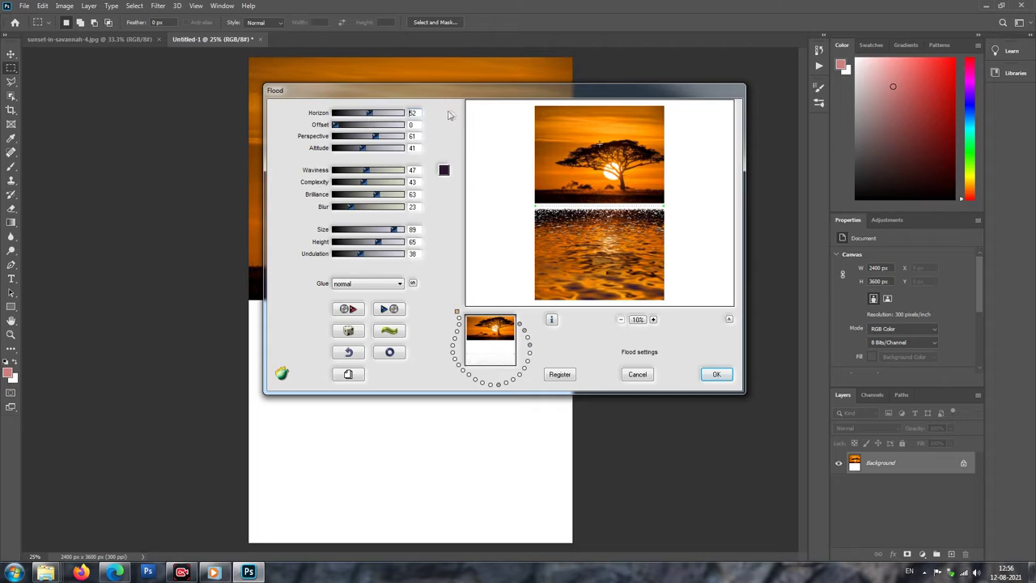
{"action": "double_click", "coordinate": [412, 114]}
{"action": "type", "text": "47"}
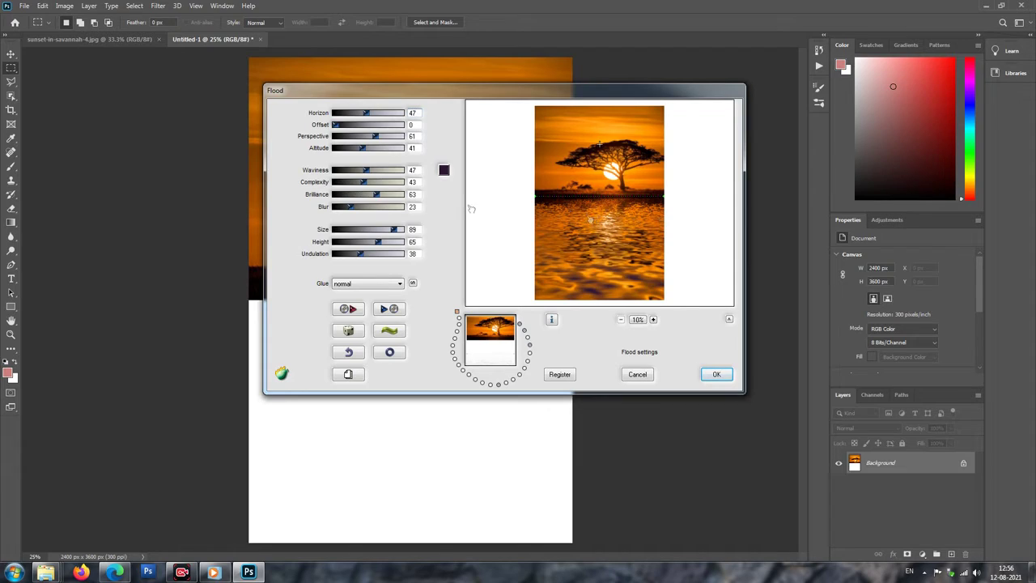
Set Flood perspective 84, altitude 0, blur 0, smaller wave size, then apply.
{"action": "mouse_move", "coordinate": [340, 129]}
{"action": "left_mouse_down"}
{"action": "mouse_move", "coordinate": [377, 128]}
{"action": "mouse_move", "coordinate": [271, 138]}
{"action": "left_mouse_up"}
{"action": "mouse_move", "coordinate": [376, 138]}
{"action": "left_mouse_down"}
{"action": "mouse_move", "coordinate": [393, 138]}
{"action": "mouse_move", "coordinate": [352, 154]}
{"action": "mouse_move", "coordinate": [414, 186]}
{"action": "mouse_move", "coordinate": [367, 171]}
{"action": "mouse_move", "coordinate": [483, 158]}
{"action": "left_mouse_up"}
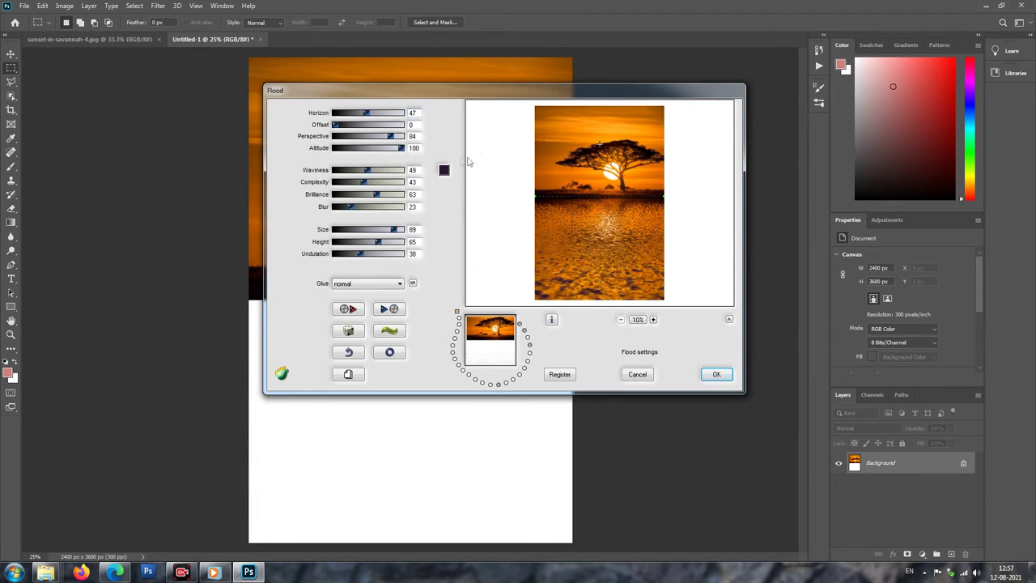
{"action": "left_click_drag", "start_coordinate": [400, 149], "coordinate": [305, 161]}
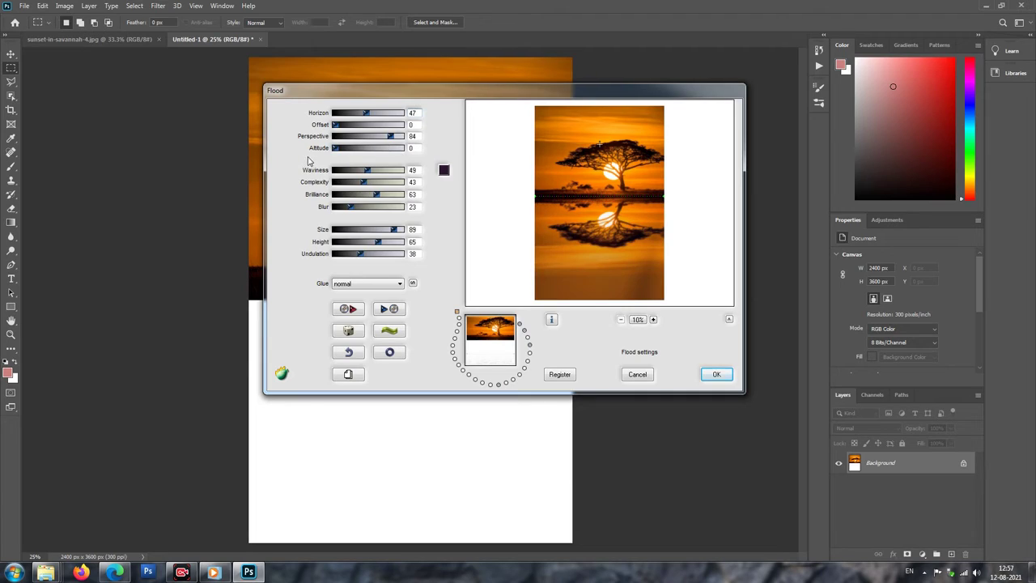
{"action": "left_click_drag", "start_coordinate": [343, 152], "coordinate": [334, 149]}
{"action": "left_click_drag", "start_coordinate": [350, 206], "coordinate": [147, 216]}
{"action": "left_click_drag", "start_coordinate": [394, 229], "coordinate": [370, 243]}
{"action": "left_click", "coordinate": [705, 377]}
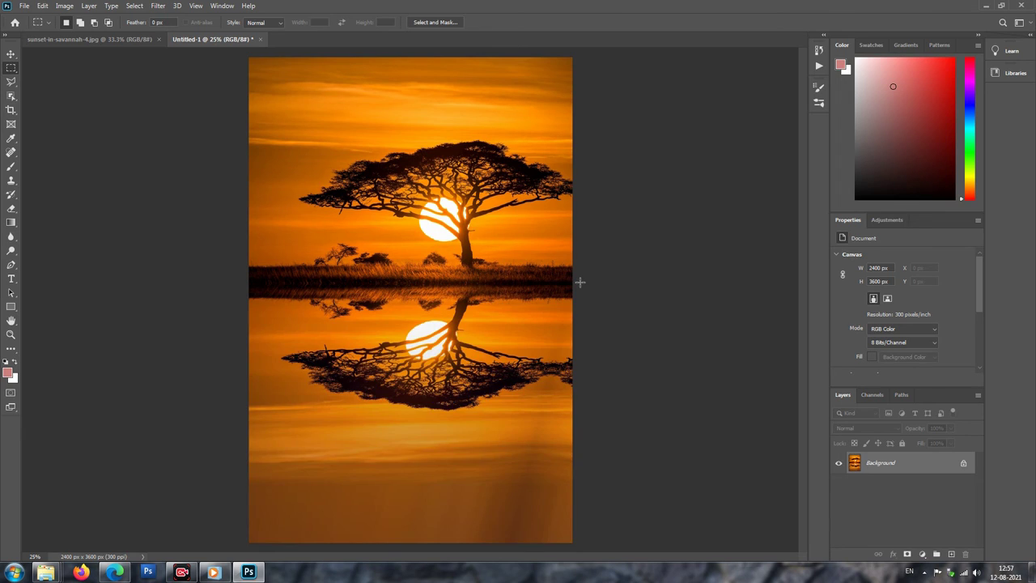
Zoom in to inspect the mirrored acacia sunset reflection.
{"action": "key", "text": "ctrl+plus"}
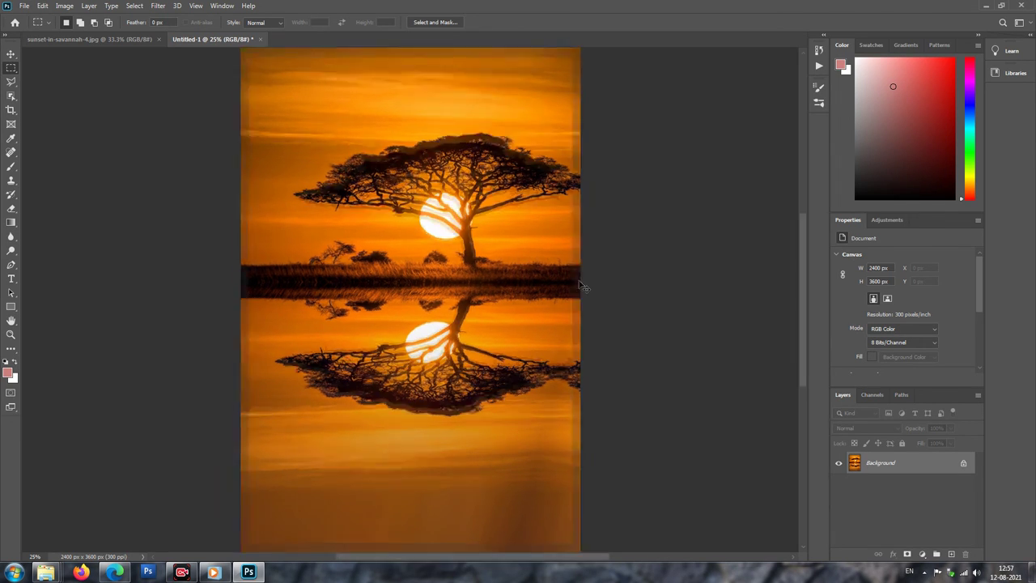